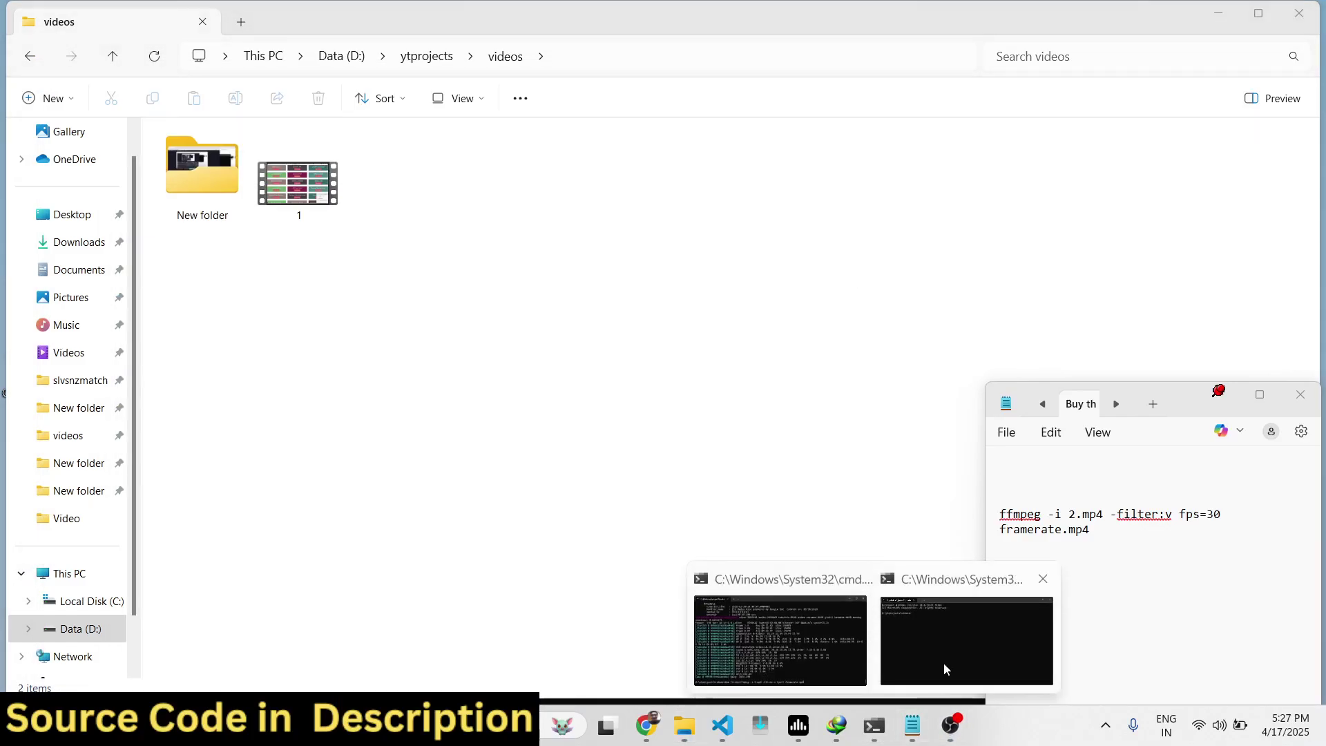
# - Bring the command prompt to the front and position it over the videos folder listing
pyautogui.click(944, 661)
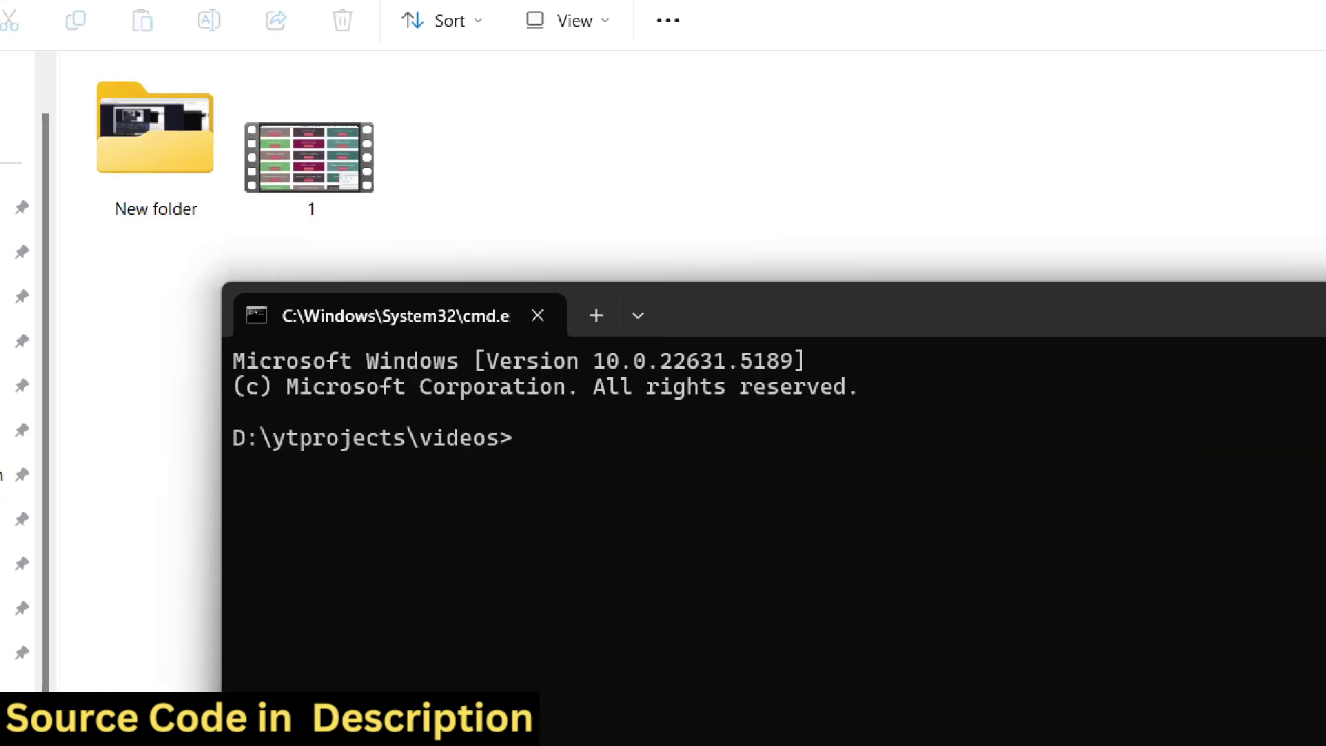
pyautogui.moveTo(264, 220); pyautogui.dragTo(292, 148)
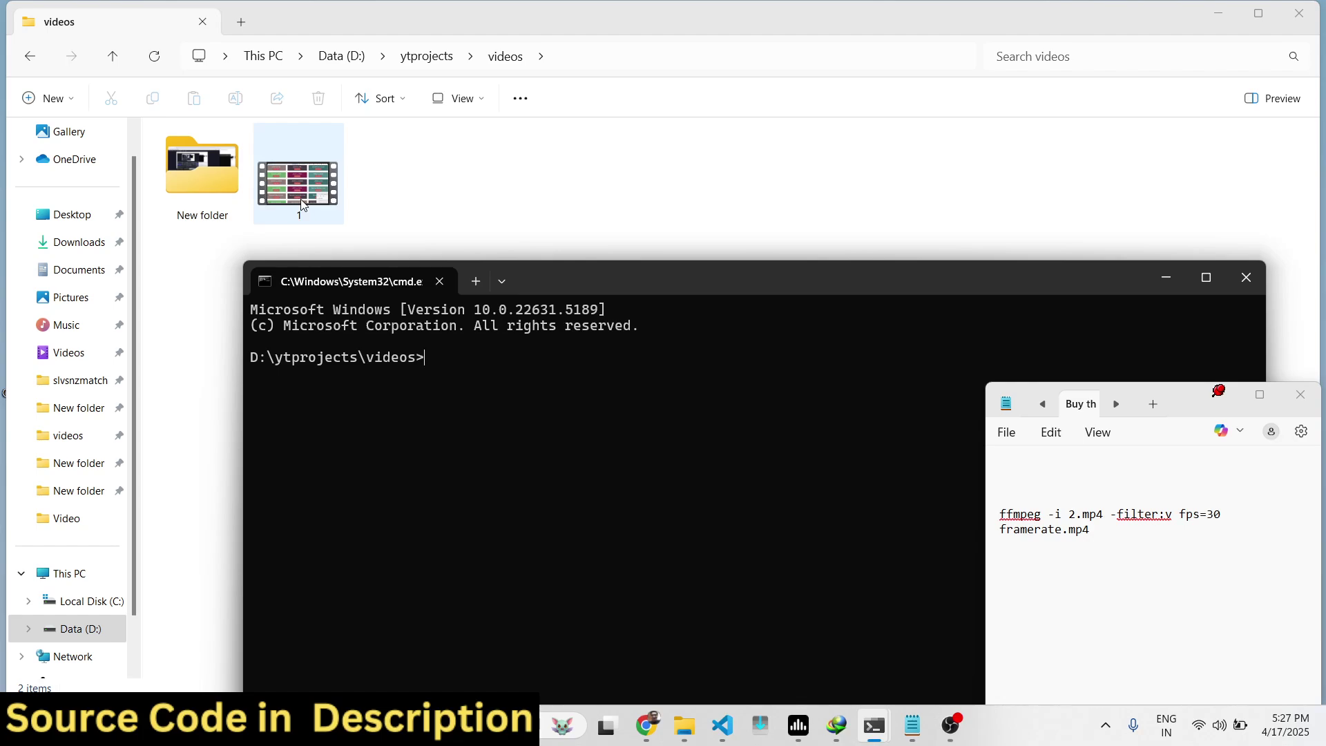
# - Enter 'ffmpeg -i 1.mp4 -filter:v fps=30 framerate.mp4' at the prompt without running it
pyautogui.moveTo(560, 277); pyautogui.dragTo(709, 138)
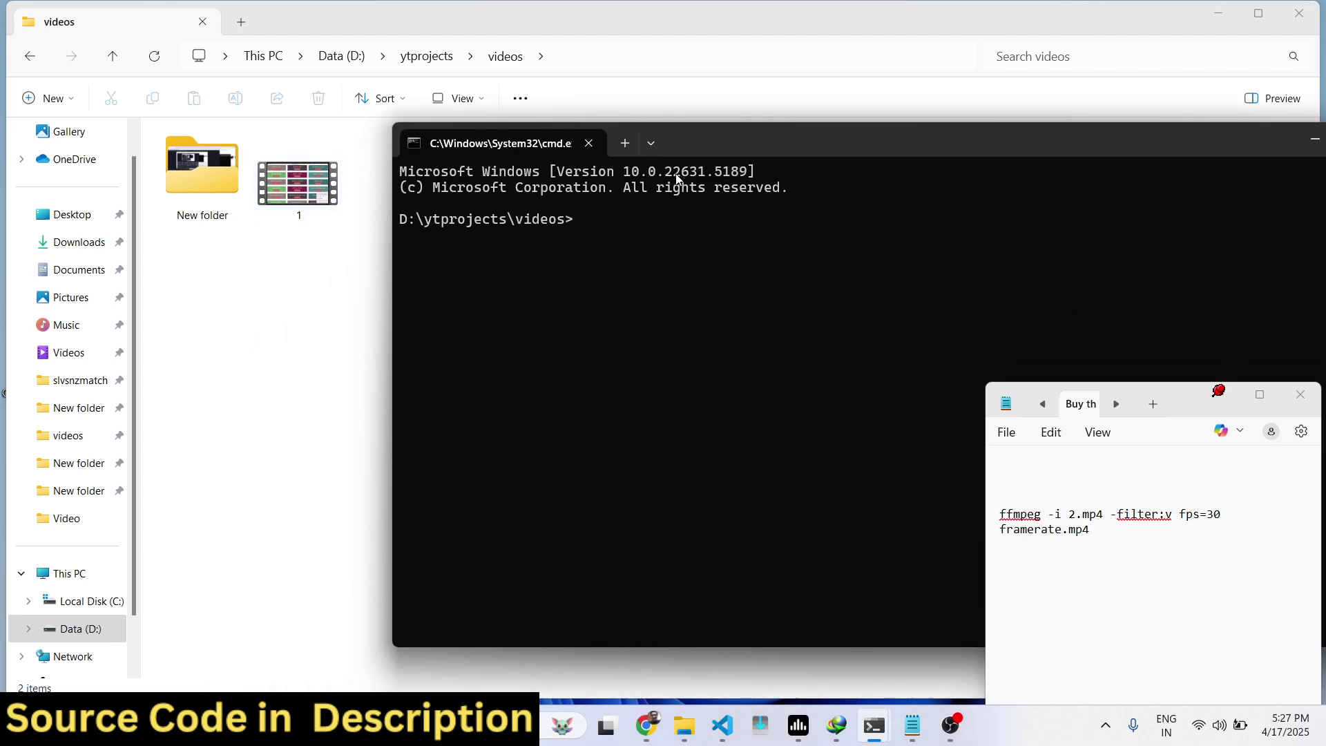
pyautogui.write('ffm')
pyautogui.write('peg')
pyautogui.write('1')
pyautogui.write('1.mp4 -')
pyautogui.write('filter:v')
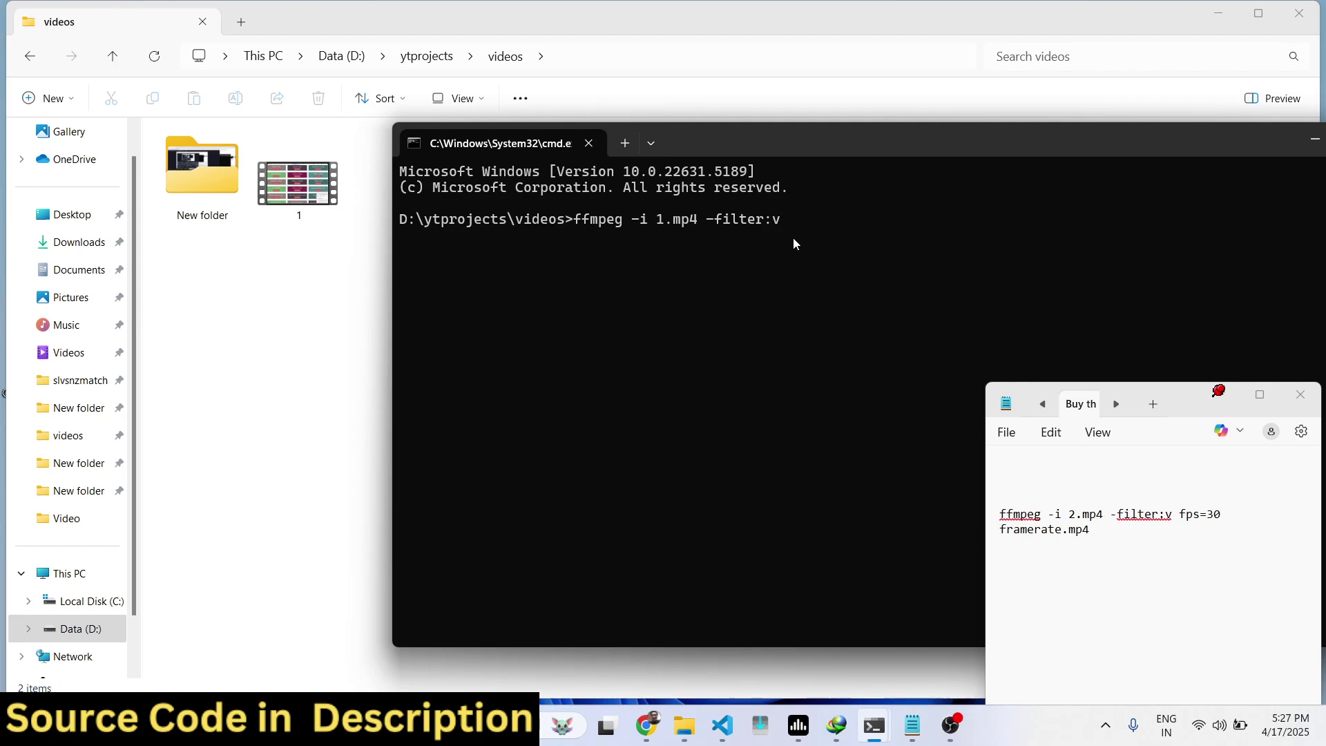
pyautogui.write('fps=30 framerate.')
pyautogui.write('mp4')
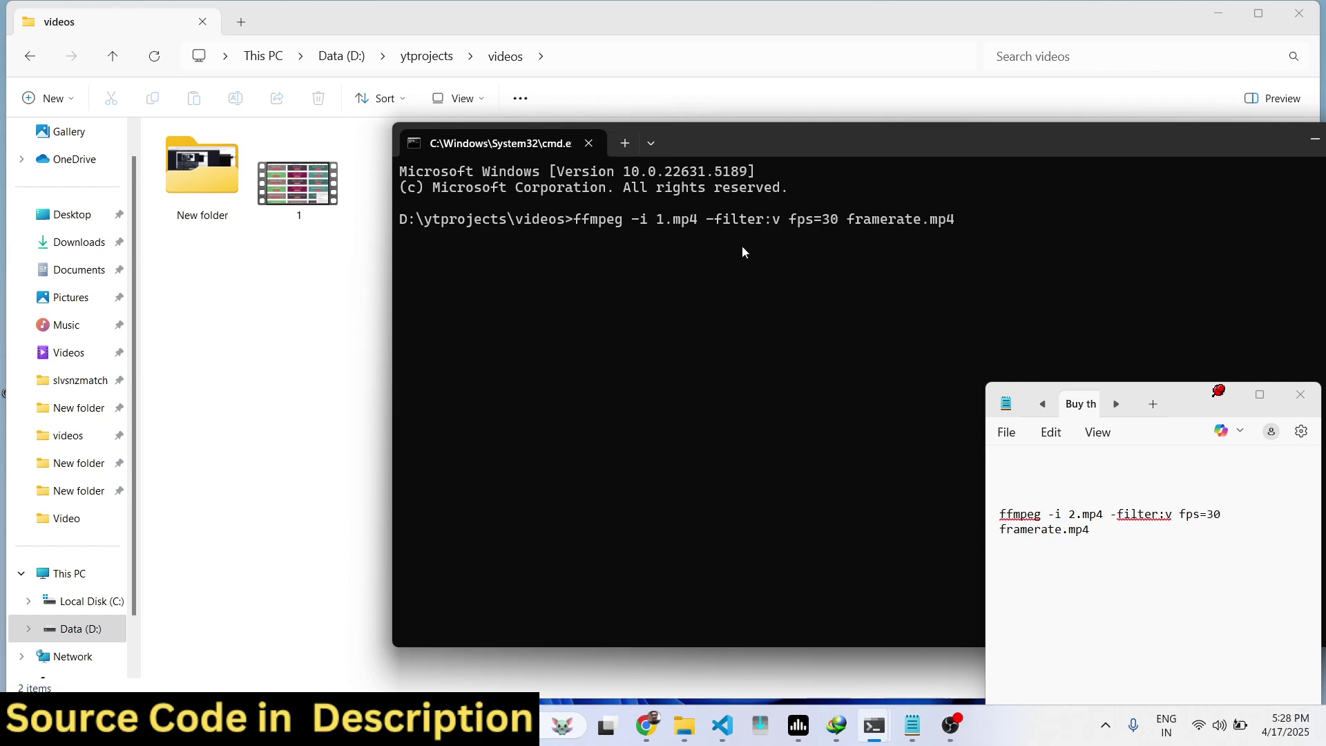
pyautogui.hotkey('ctrl', '1')
pyautogui.moveTo(633, 236); pyautogui.dragTo(877, 249)
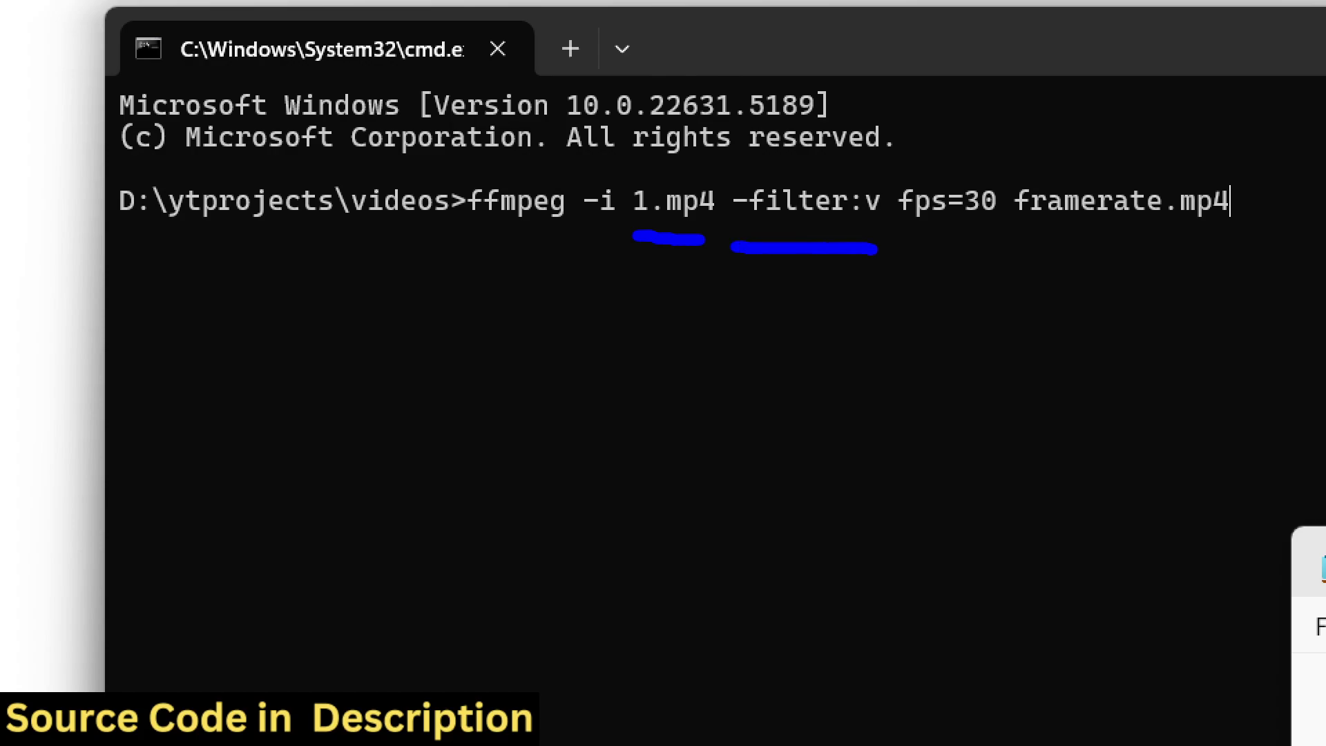
pyautogui.moveTo(830, 288)
pyautogui.mouseDown()
pyautogui.moveTo(828, 335)
pyautogui.moveTo(829, 294)
pyautogui.mouseUp()
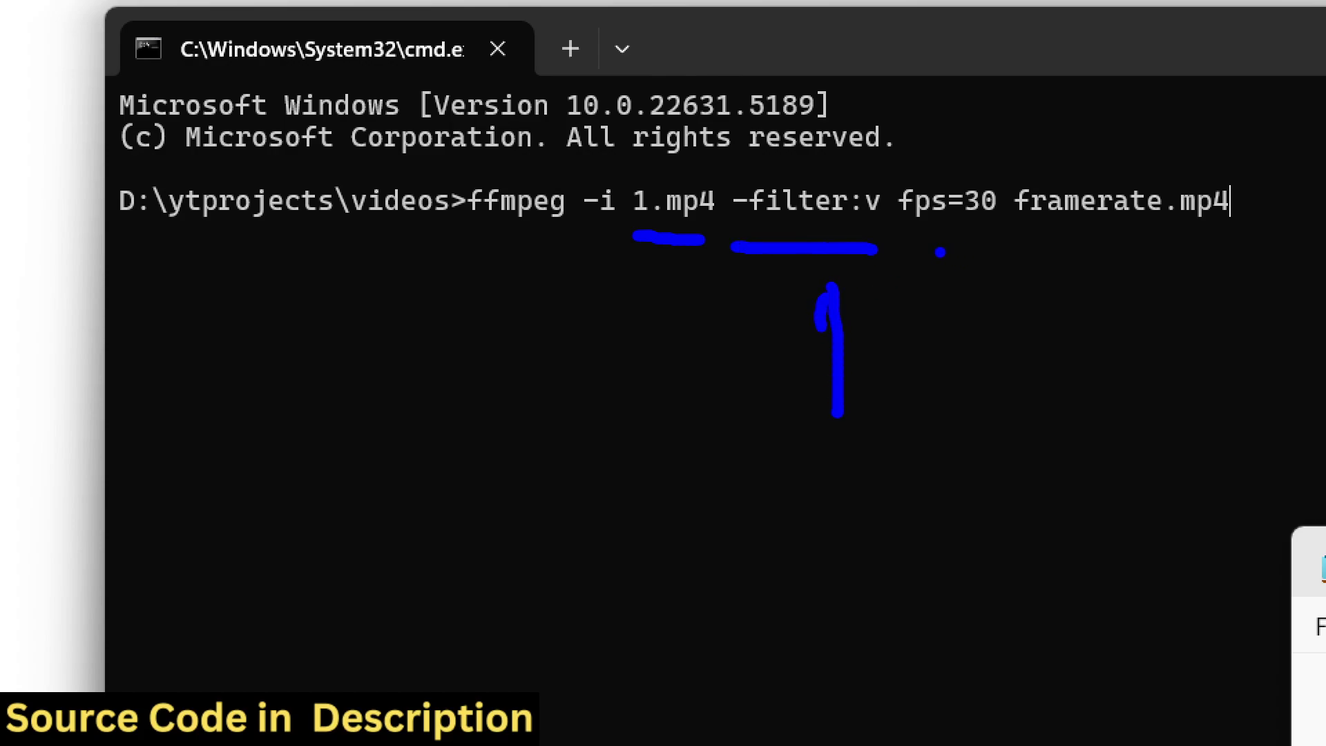
pyautogui.moveTo(897, 246); pyautogui.dragTo(982, 250)
pyautogui.moveTo(934, 59)
pyautogui.mouseDown()
pyautogui.moveTo(947, 158)
pyautogui.moveTo(993, 138)
pyautogui.mouseUp()
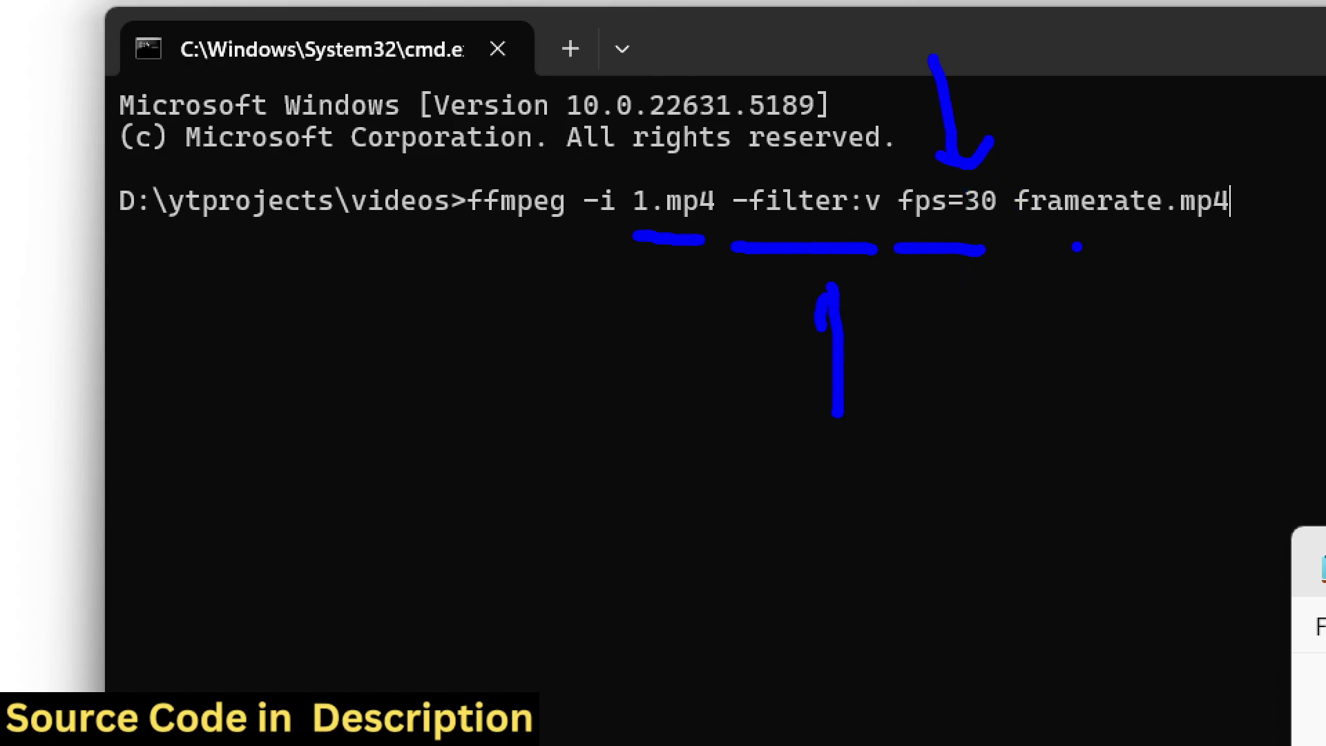
pyautogui.moveTo(1030, 247)
pyautogui.mouseDown()
pyautogui.moveTo(1227, 235)
pyautogui.moveTo(1243, 218)
pyautogui.mouseUp()
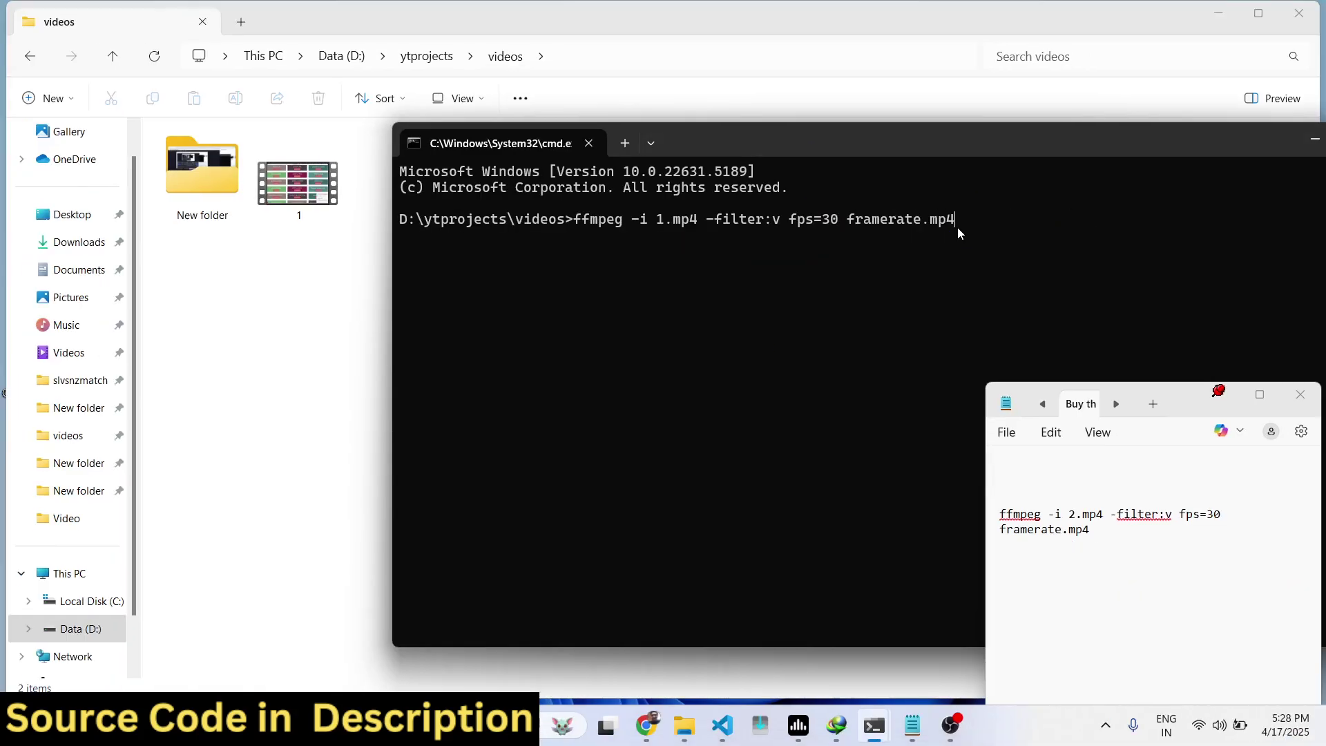
# - Run the 30 fps conversion to framerate.mp4, then move the prompt aside and minimize it
pyautogui.press('Return')
pyautogui.moveTo(821, 140)
pyautogui.mouseDown()
pyautogui.moveTo(928, 123)
pyautogui.moveTo(968, 95)
pyautogui.moveTo(865, 96)
pyautogui.mouseUp()
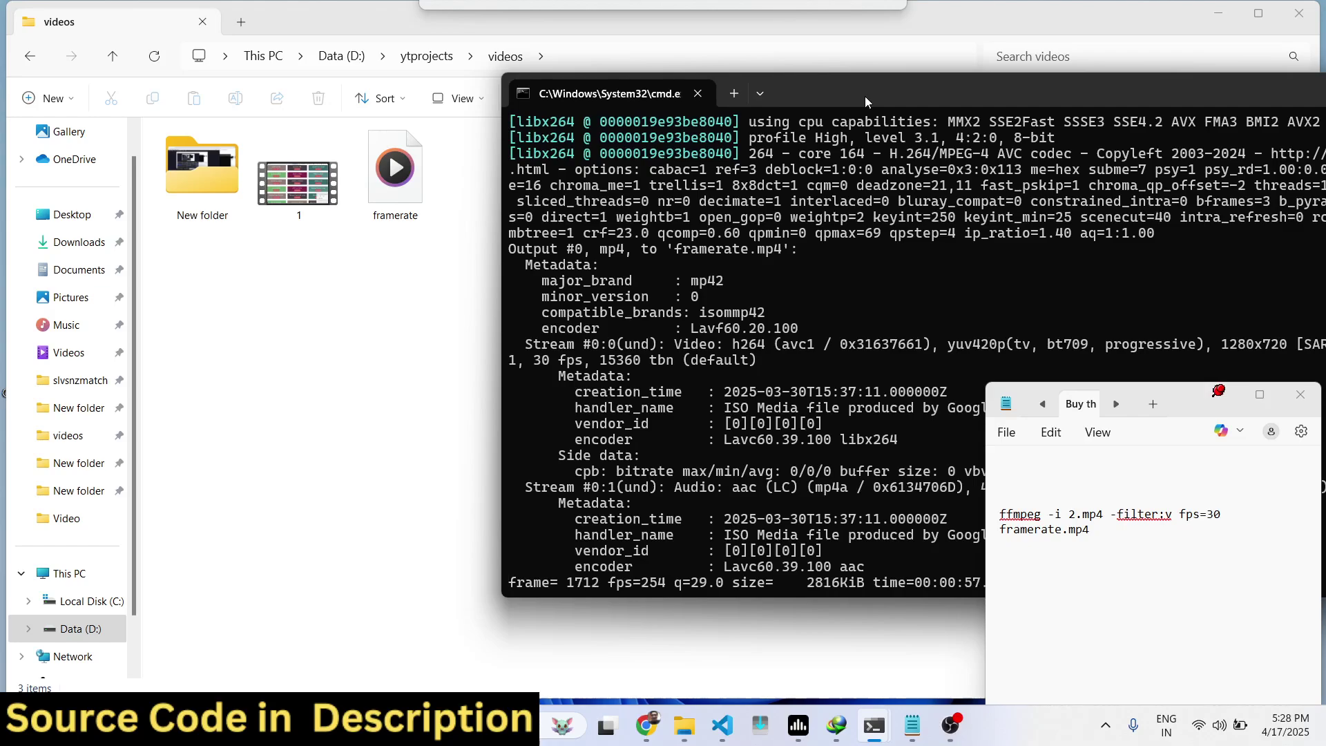
pyautogui.moveTo(865, 96); pyautogui.dragTo(816, 107)
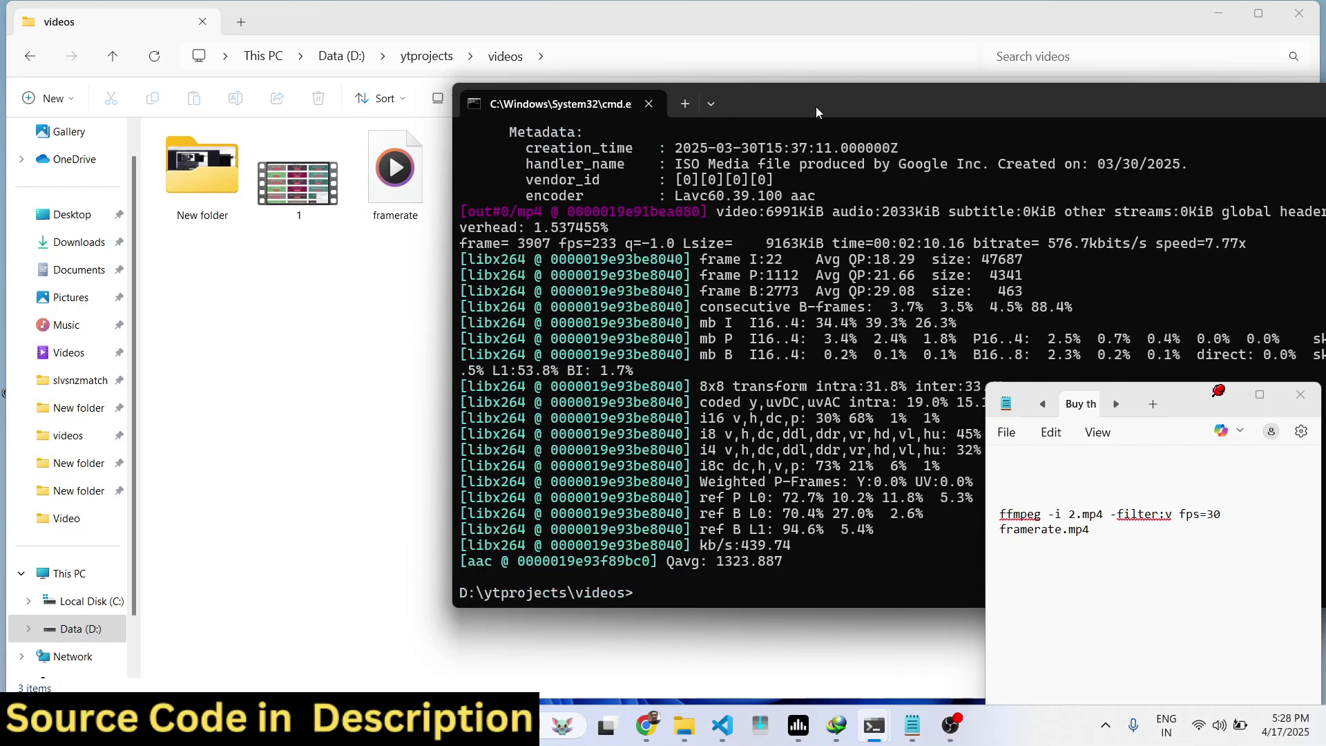
pyautogui.moveTo(1186, 107); pyautogui.dragTo(899, 115)
pyautogui.click(1040, 107)
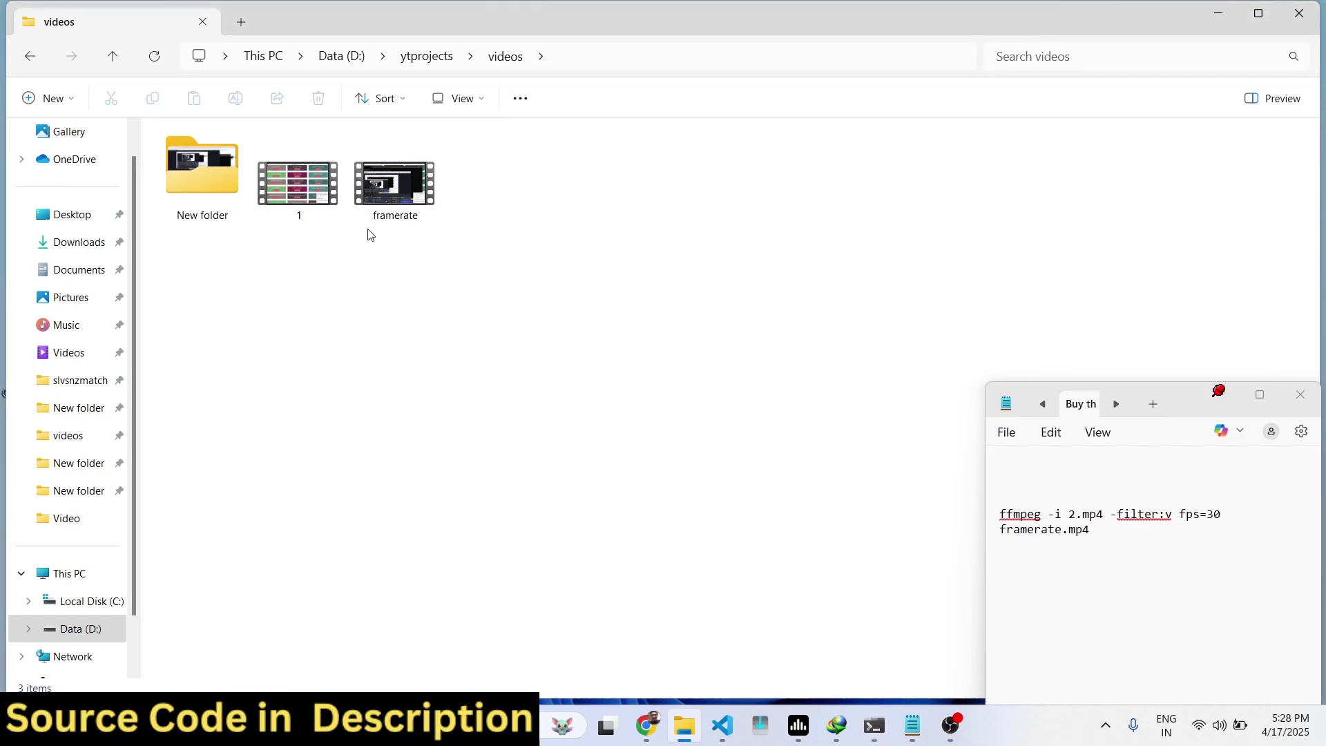
# - Open framerate.mp4 in Media Player and mute its sound
pyautogui.doubleClick(409, 184)
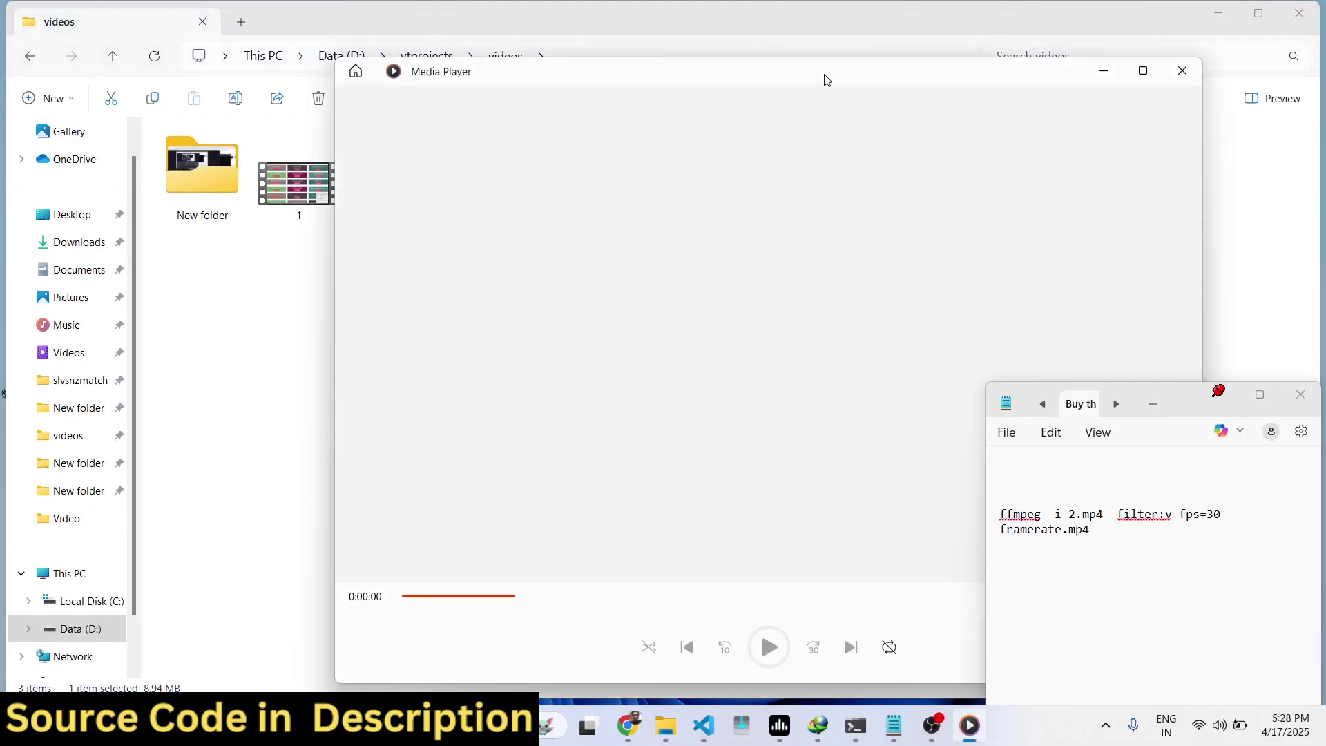
pyautogui.moveTo(826, 79); pyautogui.dragTo(612, 80)
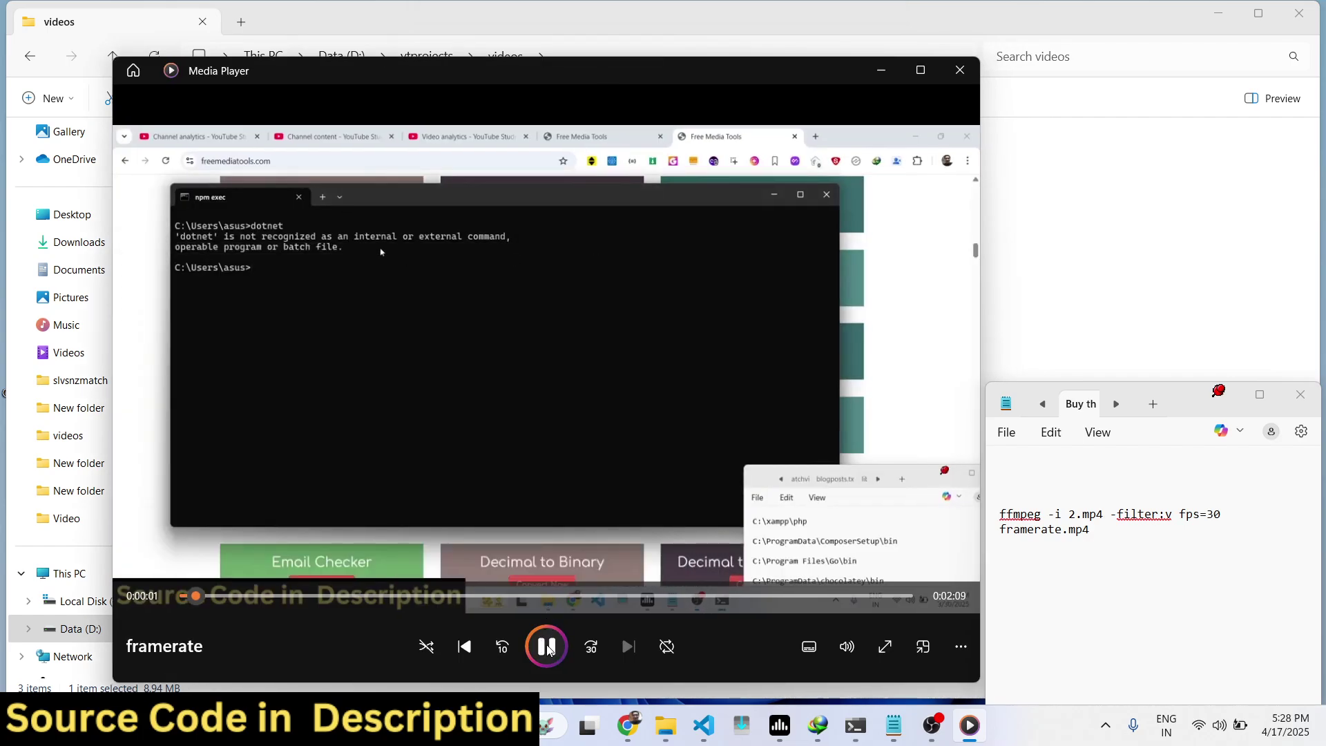
pyautogui.click(846, 646)
pyautogui.moveTo(928, 600); pyautogui.dragTo(784, 600)
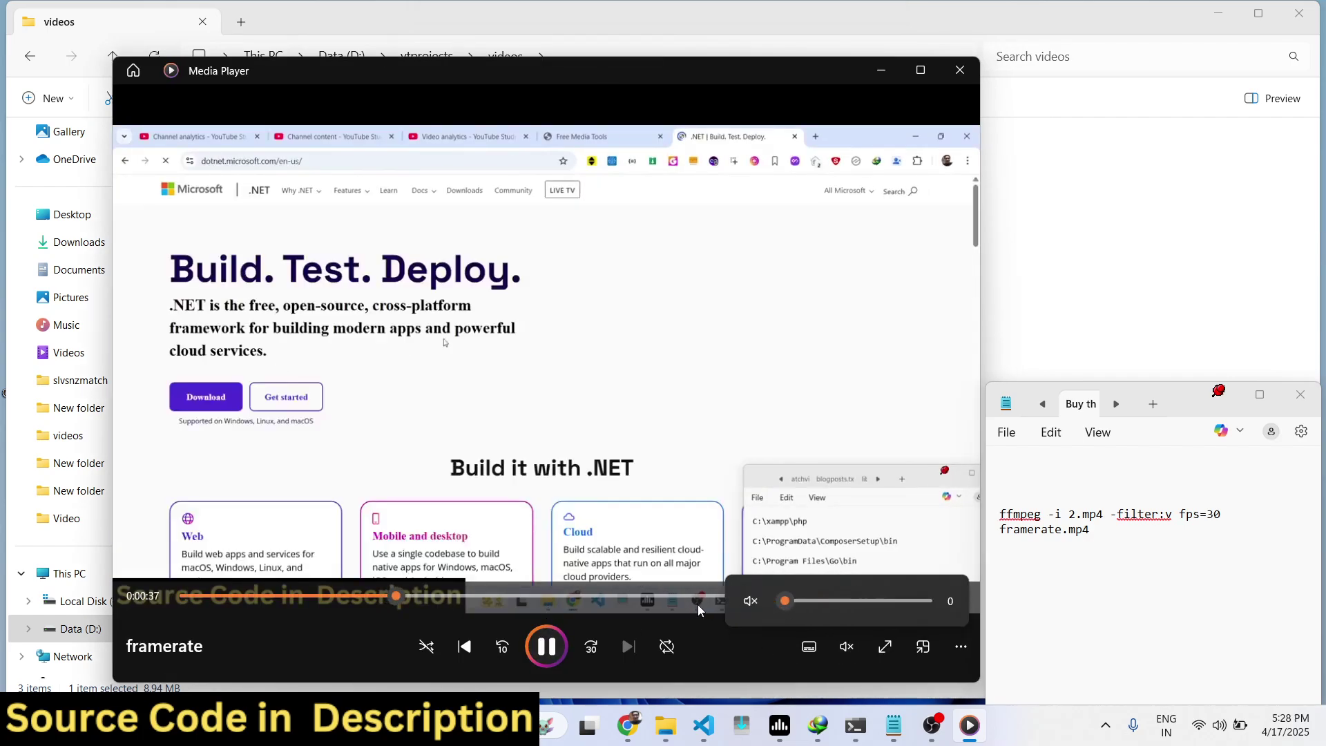
# - Skip ahead to about 1:12, then 1:41, and close the player
pyautogui.moveTo(500, 597); pyautogui.dragTo(584, 596)
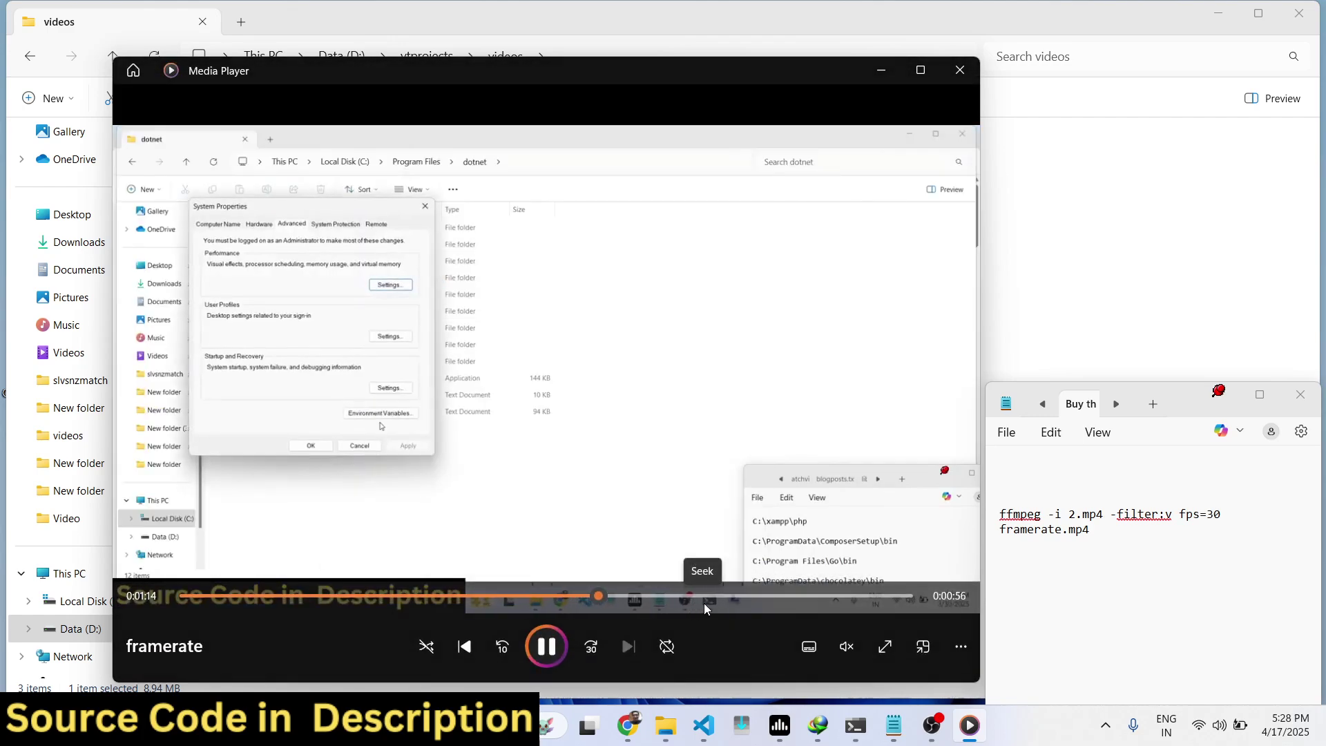
pyautogui.click(742, 595)
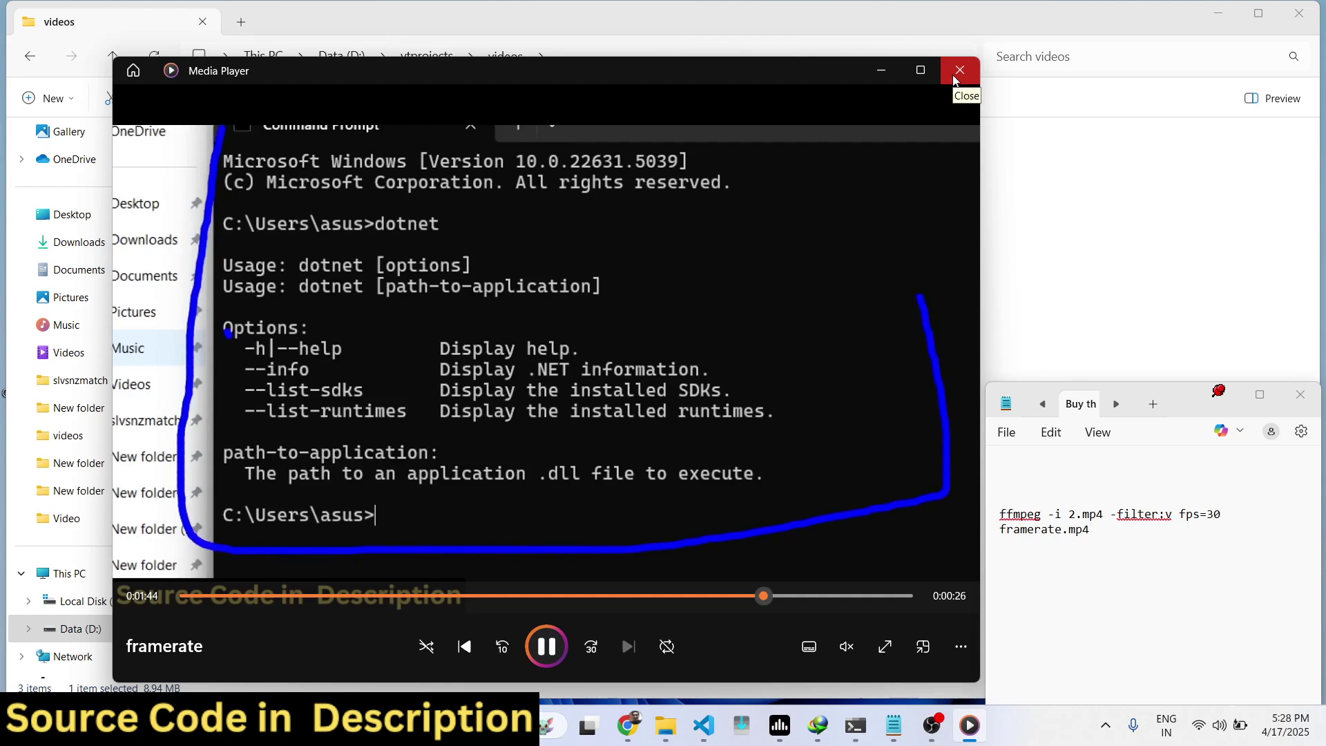
pyautogui.click(960, 71)
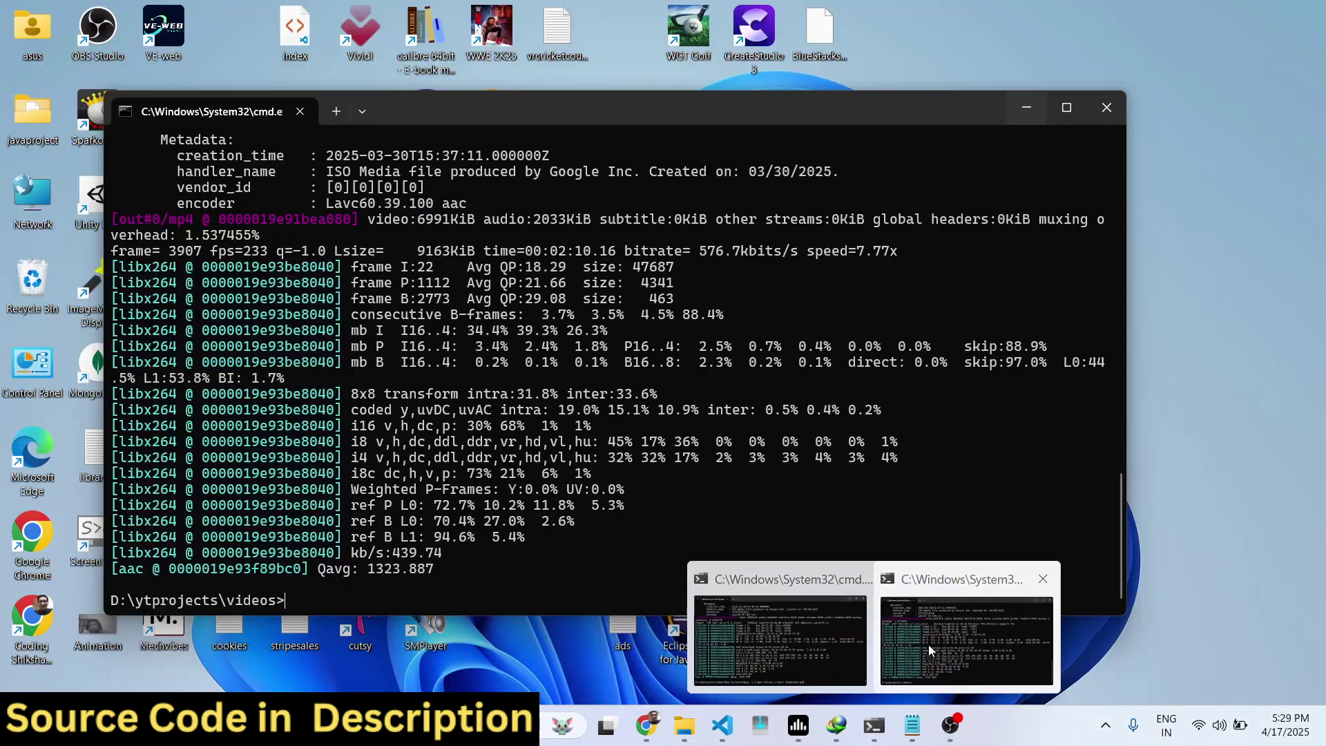
# - Recall the ffmpeg command, change it to fps=1, and run it, overwriting framerate.mp4
pyautogui.click(929, 644)
pyautogui.press('Up')
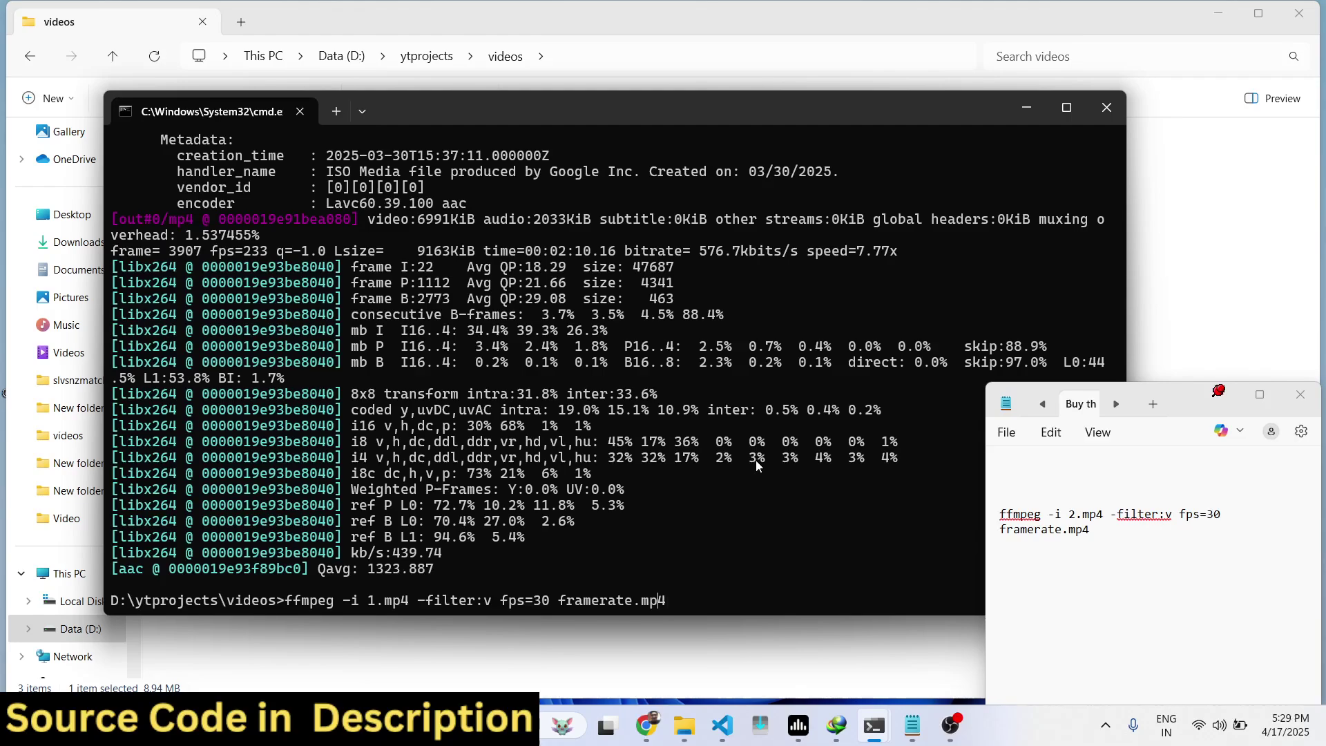
pyautogui.press('BackSpace')
pyautogui.press('BackSpace')
pyautogui.write('2')
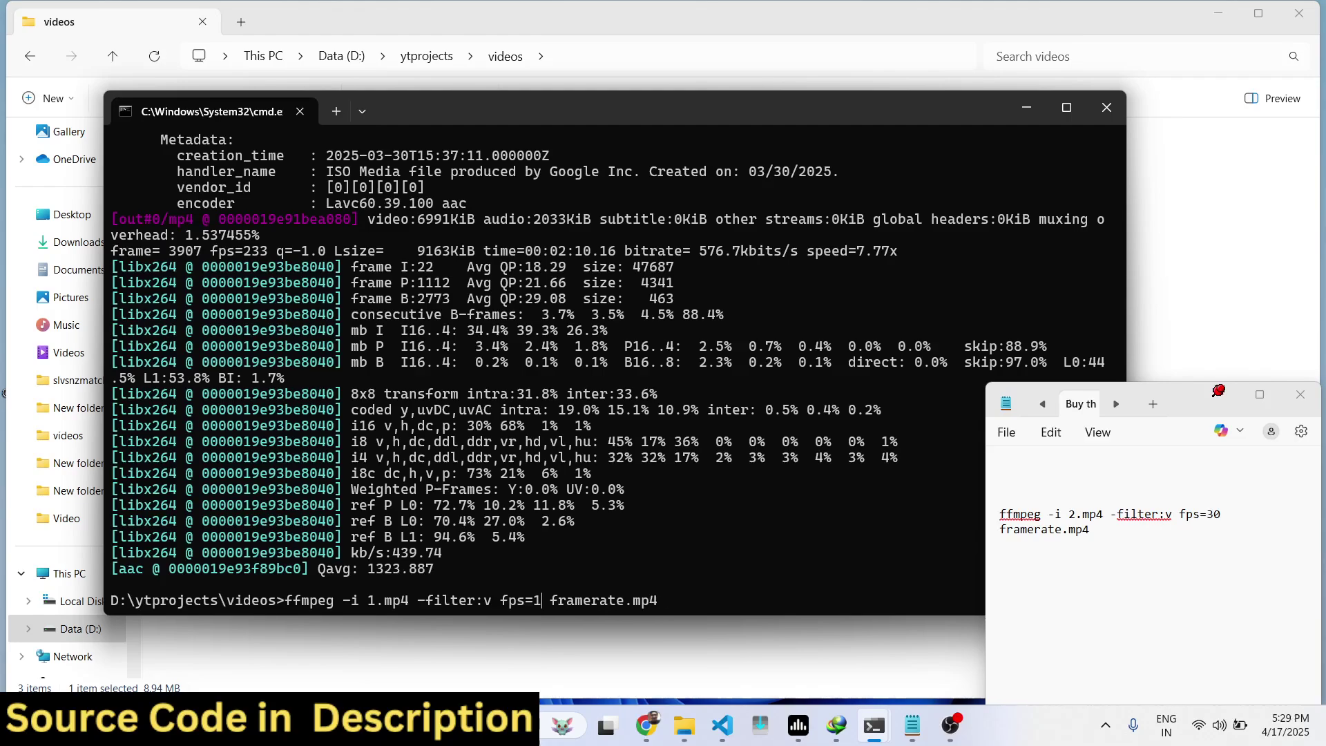
pyautogui.press('Return')
pyautogui.write('y')
pyautogui.press('Return')
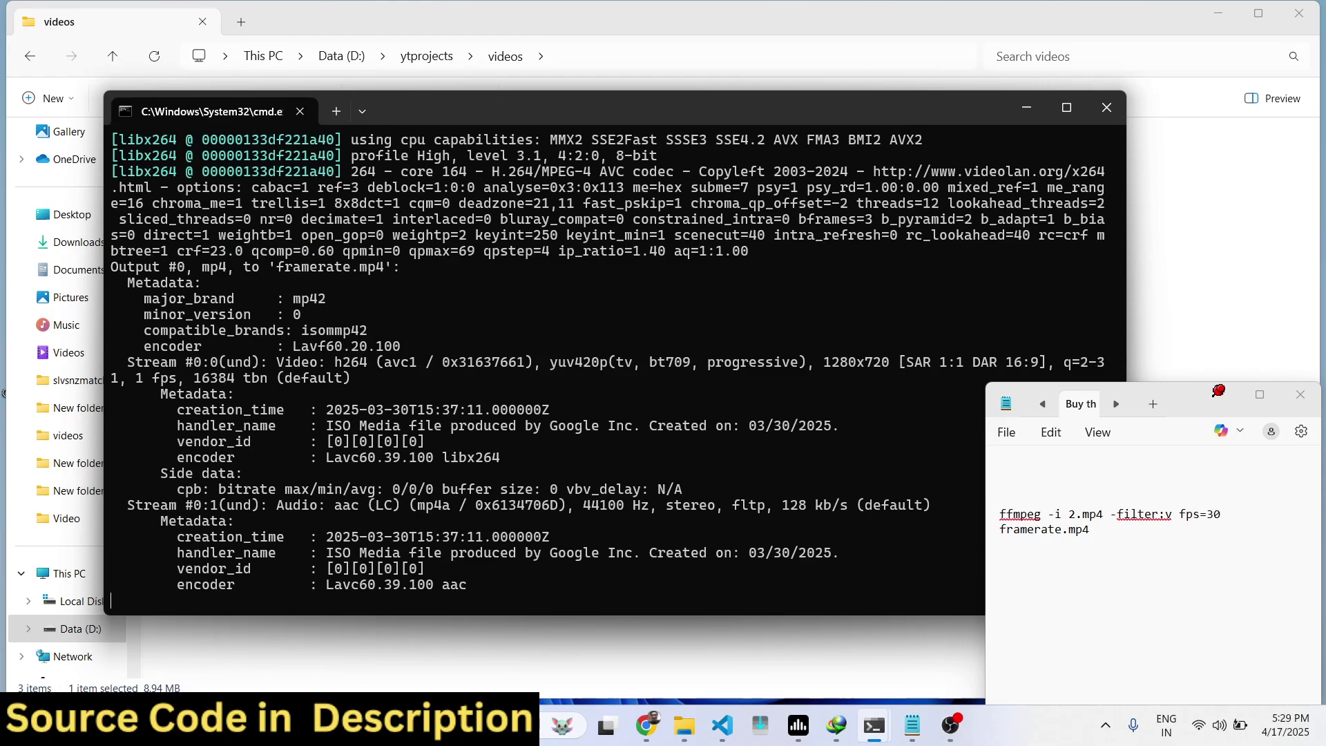
# - Move the prompt aside and select framerate.mp4 in the videos folder
pyautogui.moveTo(538, 112); pyautogui.dragTo(834, 103)
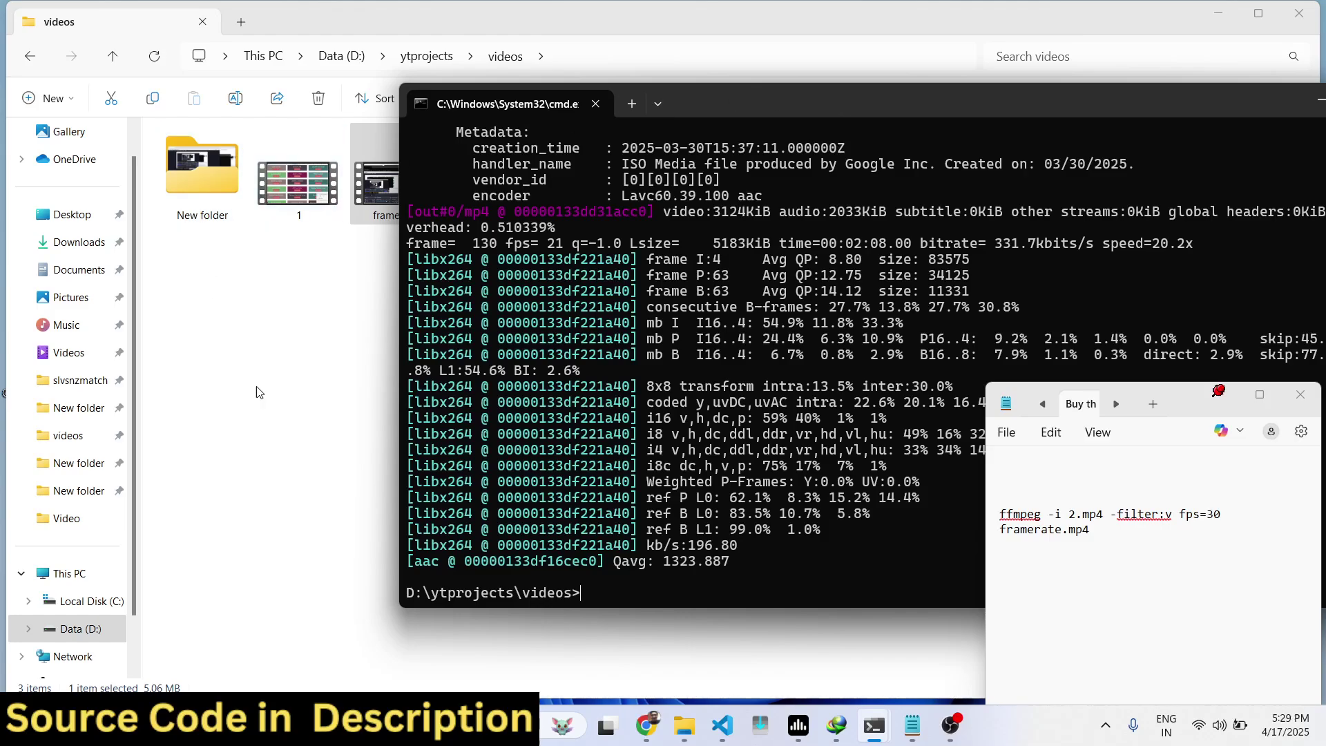
pyautogui.click(256, 386)
pyautogui.click(409, 220)
# - Open the 1 fps framerate.mp4 and mute its sound
pyautogui.doubleClick(410, 221)
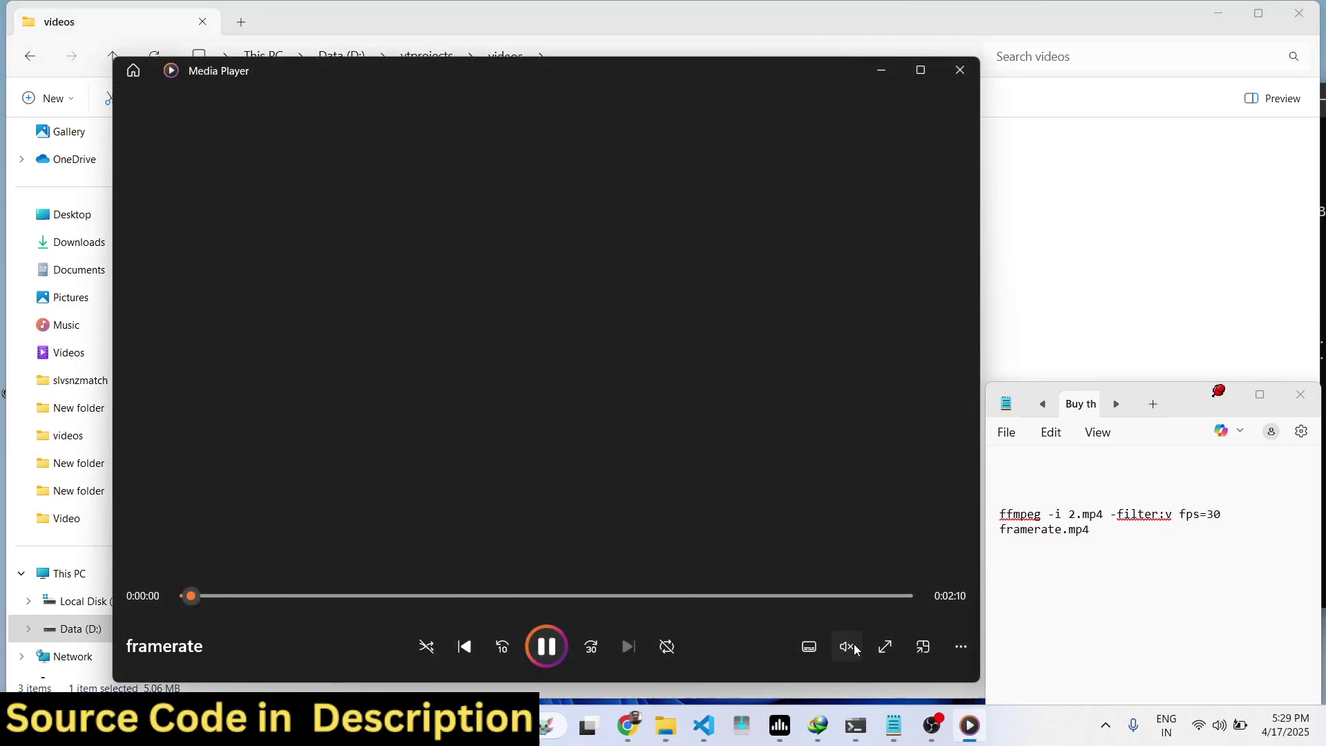
pyautogui.click(845, 646)
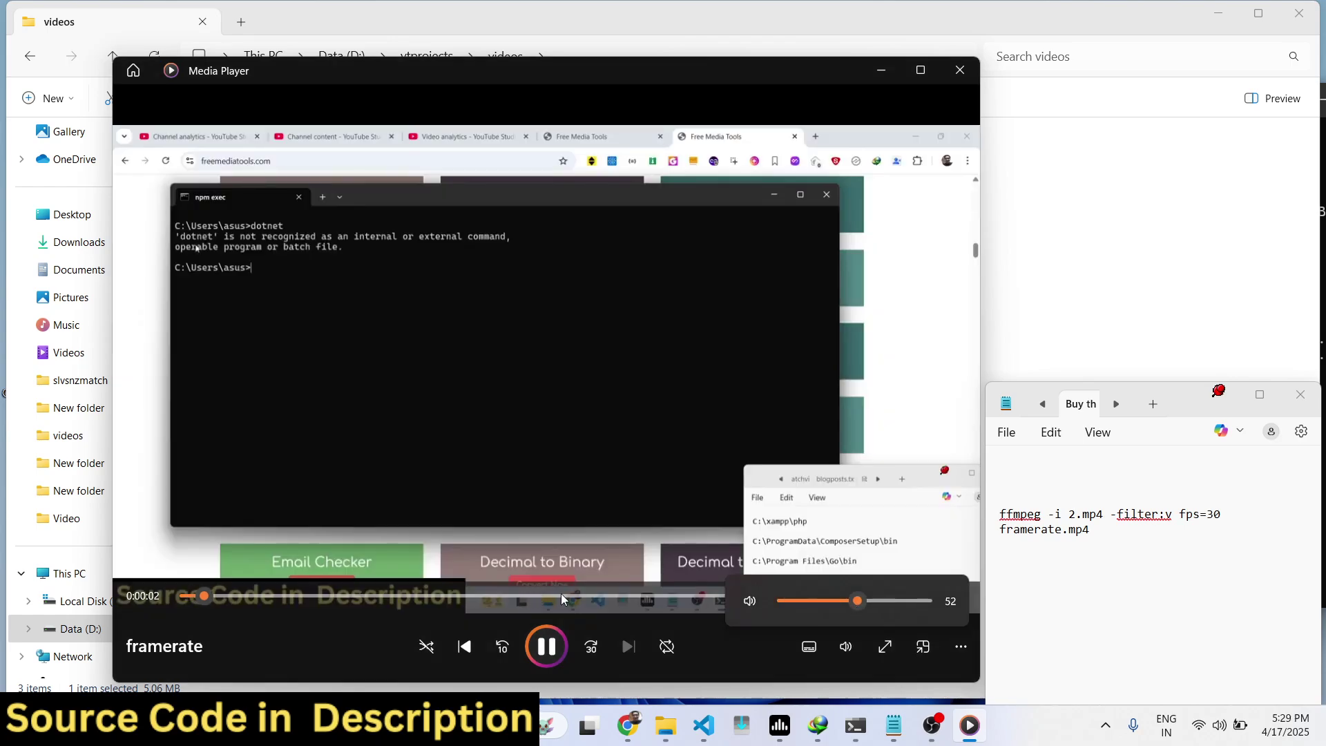
pyautogui.moveTo(833, 611); pyautogui.dragTo(779, 611)
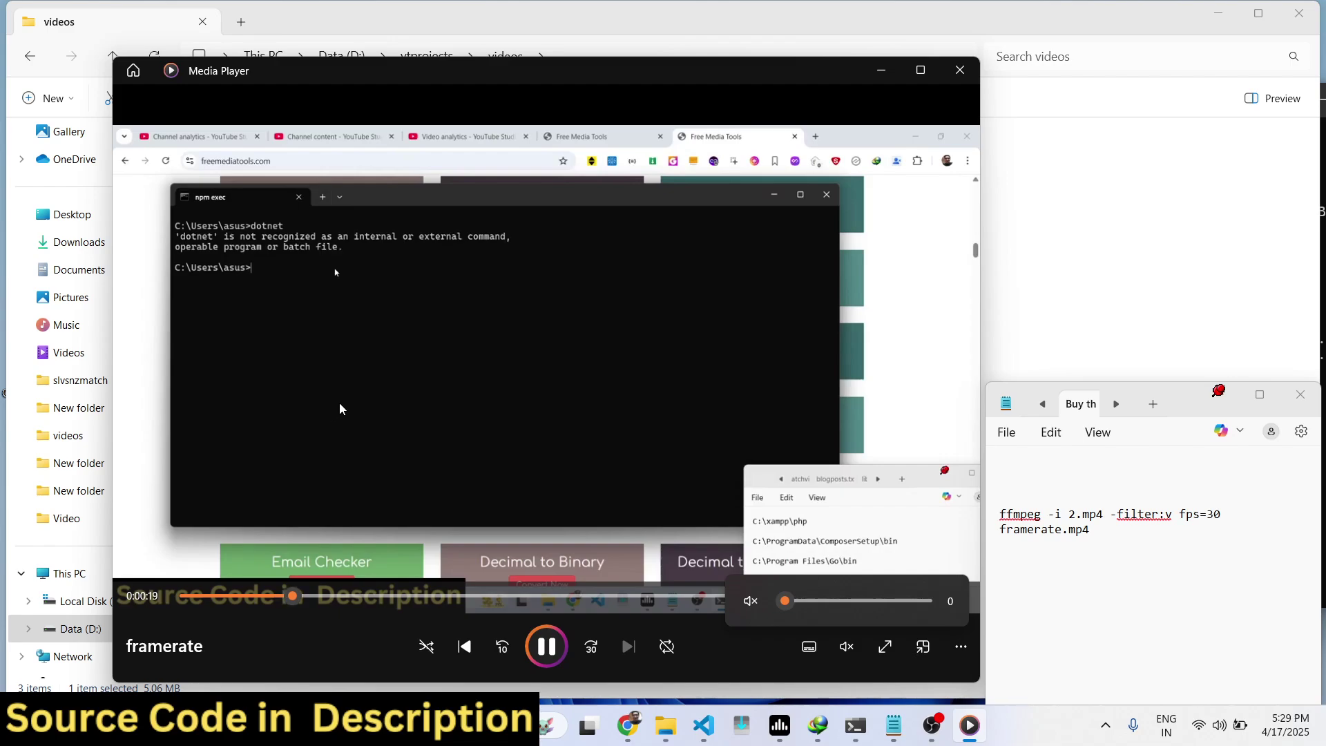
# - Briefly raise the volume, mute again, then close the player and return to cmd
pyautogui.click(825, 601)
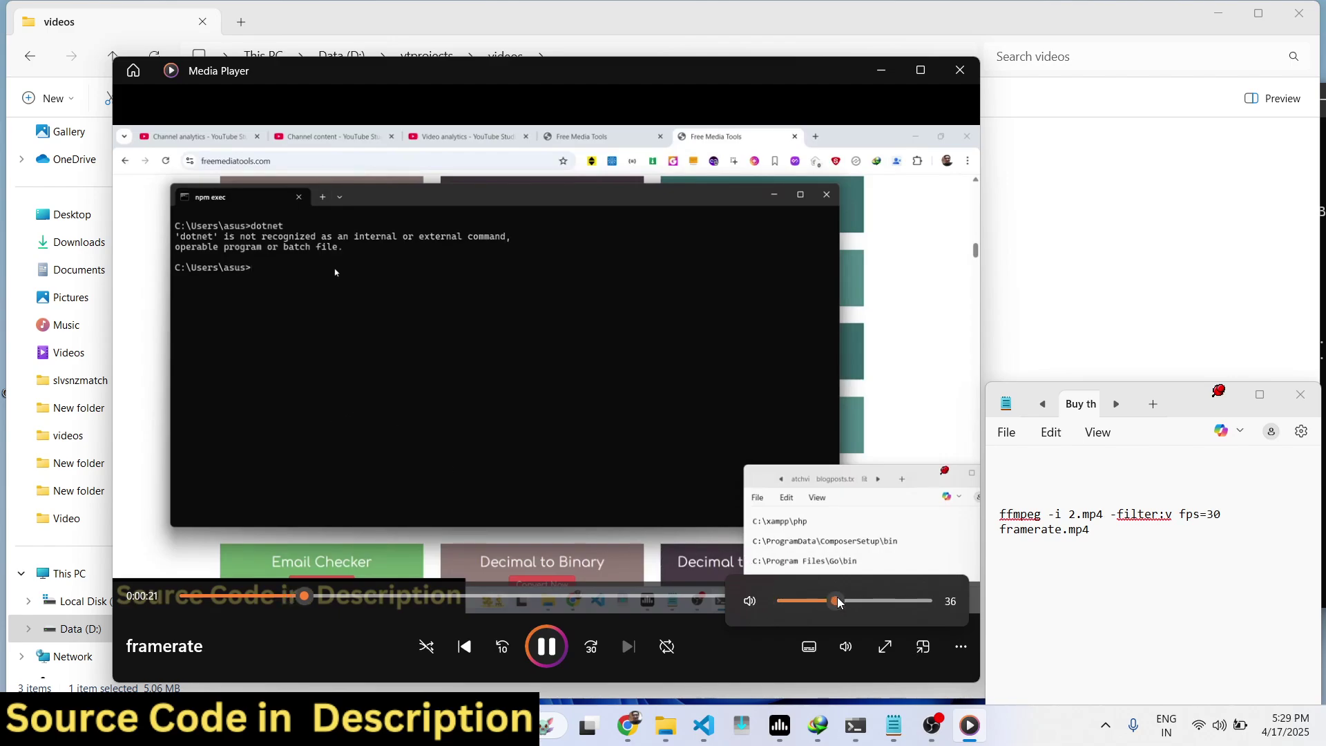
pyautogui.moveTo(826, 601); pyautogui.dragTo(780, 601)
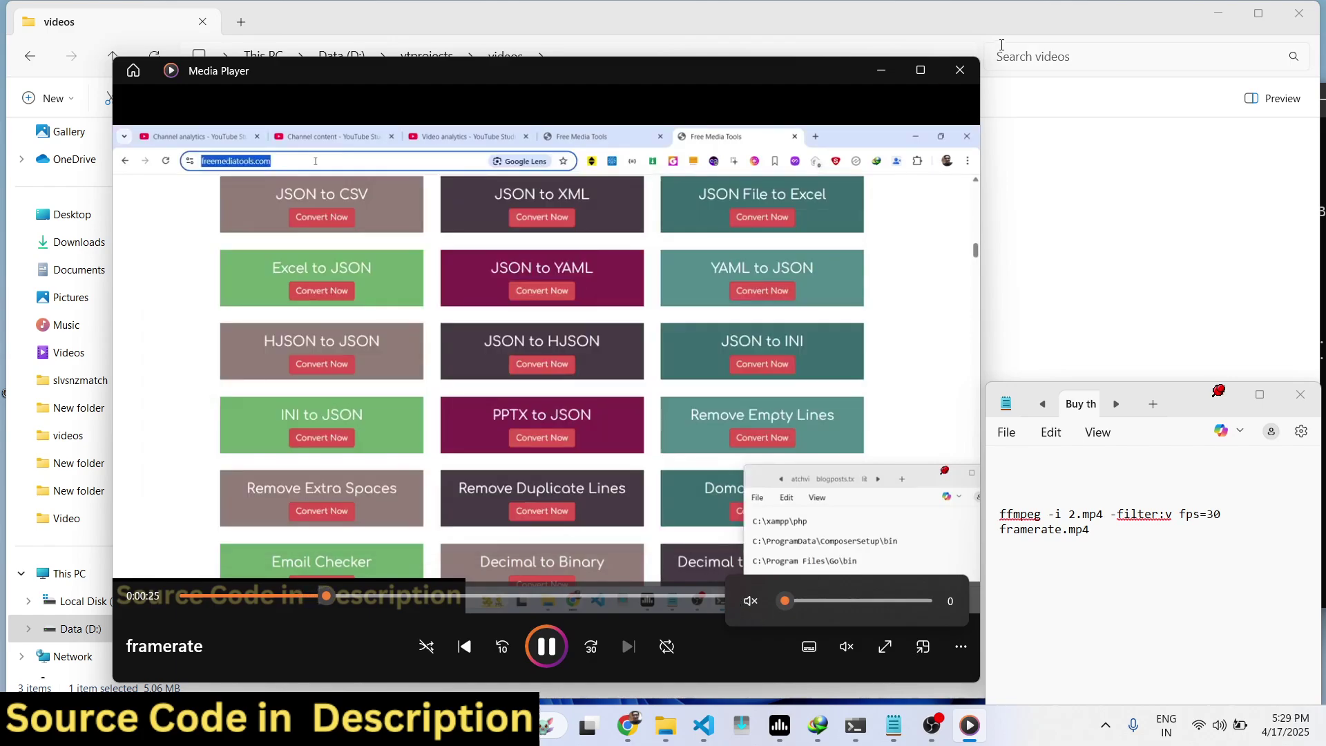
pyautogui.click(960, 70)
pyautogui.click(875, 726)
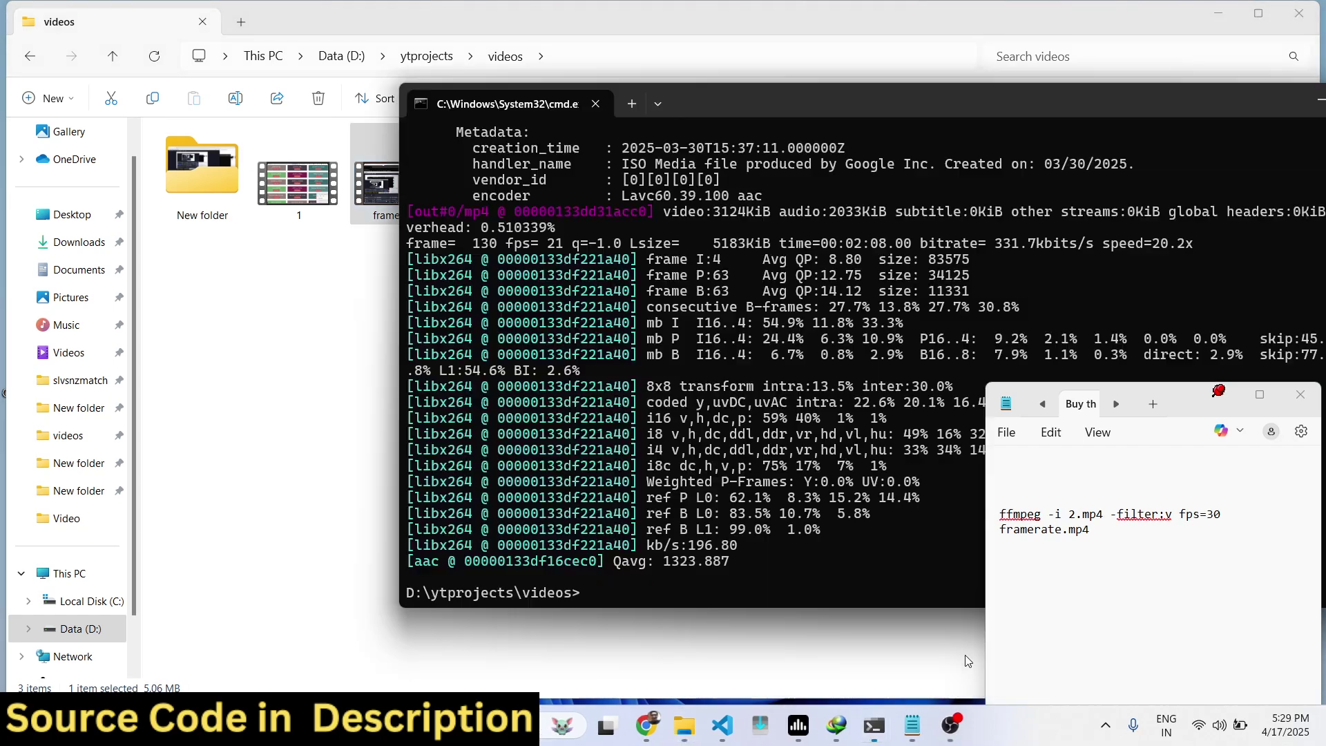
pyautogui.write('cls')
# - Clear the screen with cls, retype the fps=1 command, and open FreeMediaTools in Chrome
pyautogui.press('Return')
pyautogui.write('ffmpeg -i 1.mp4 -filter:v fps=1 framerate.mp4')
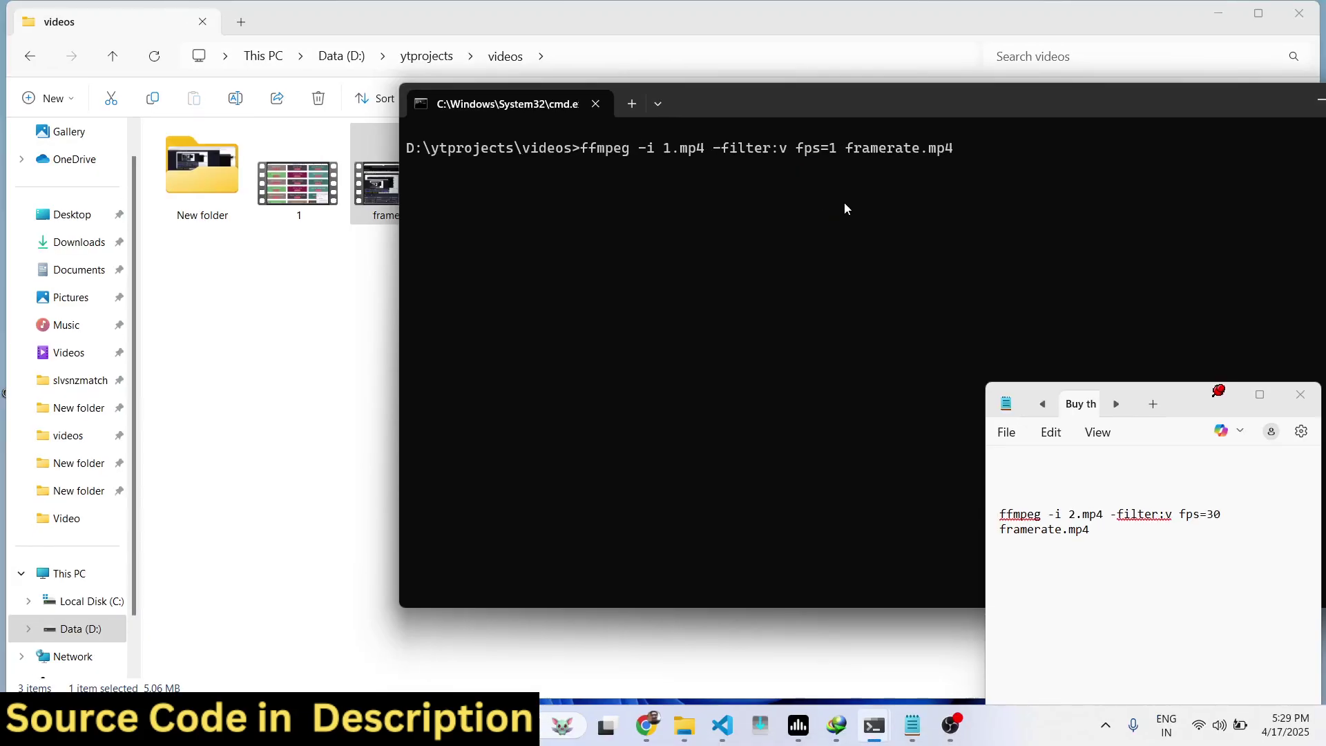
pyautogui.click(650, 721)
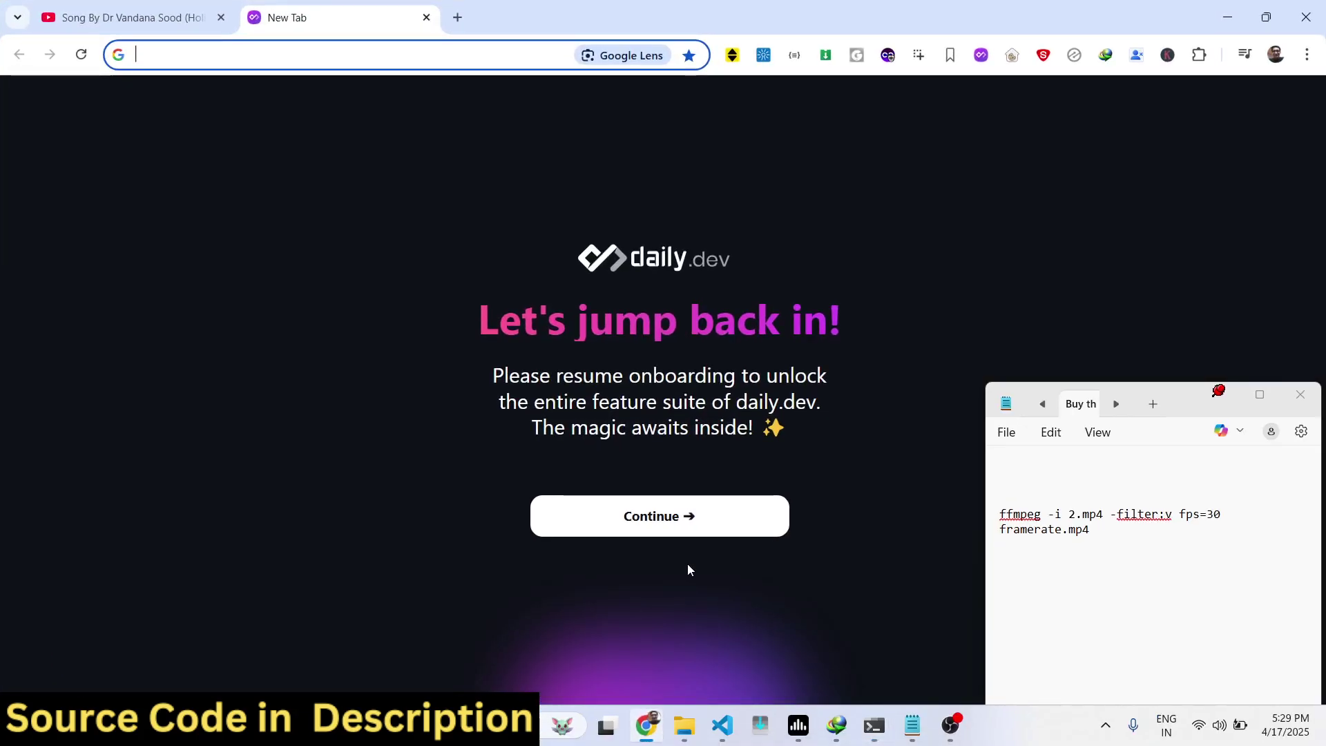
pyautogui.write('fre')
pyautogui.press('Return')
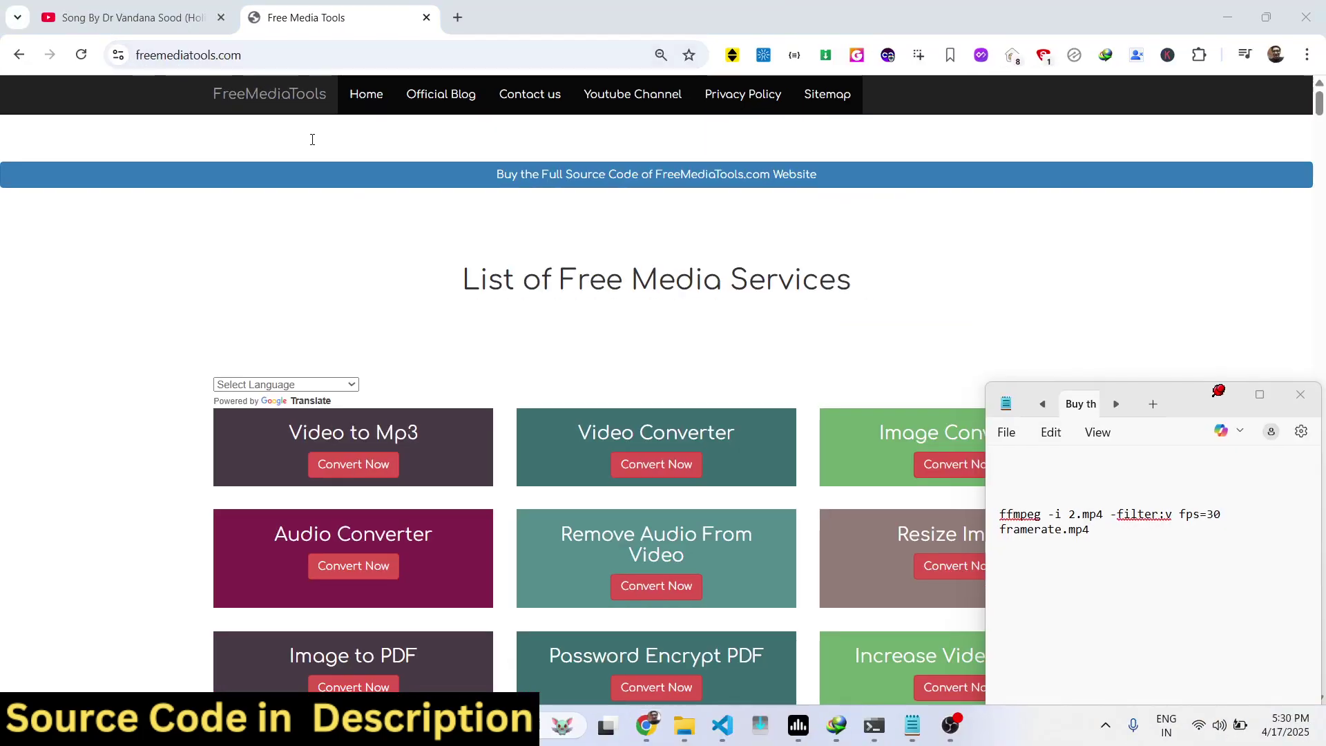
pyautogui.scroll(-10, 563, 193)
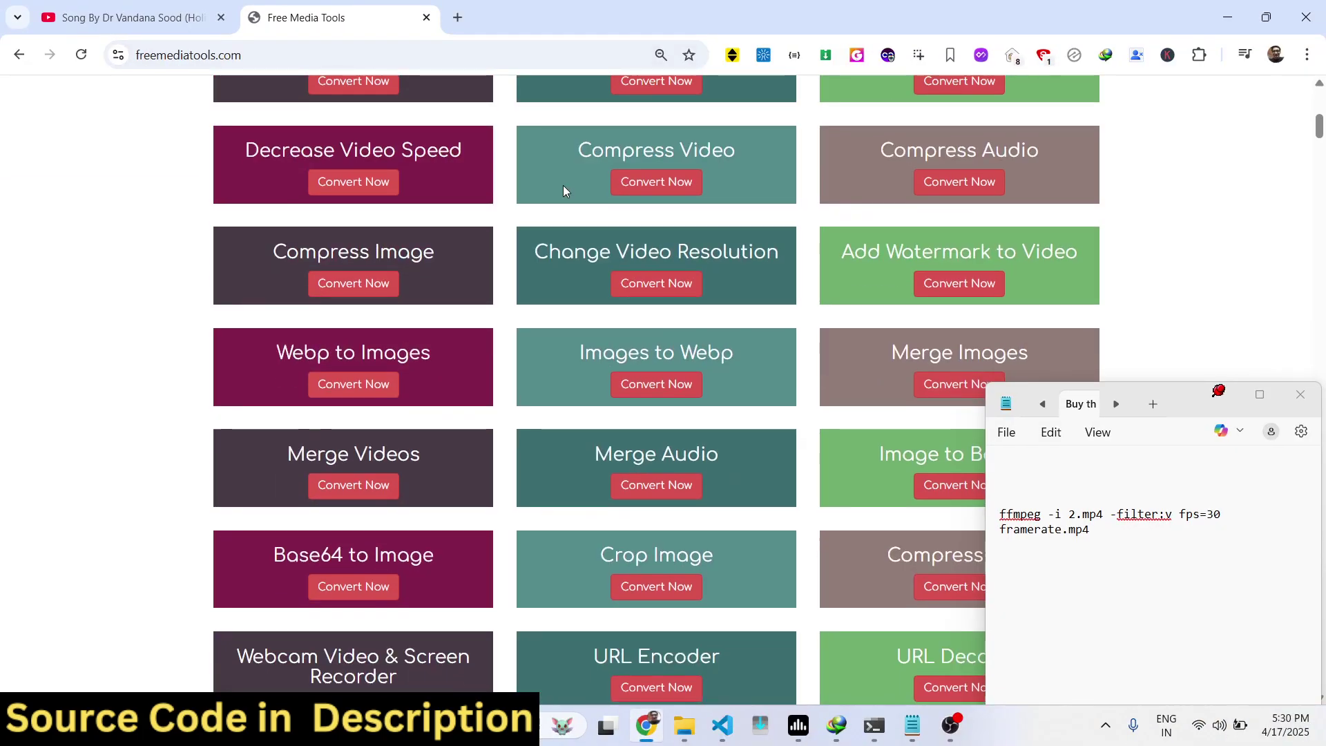
pyautogui.scroll(-10, 563, 193)
pyautogui.scroll(-10, 562, 193)
pyautogui.click(950, 726)
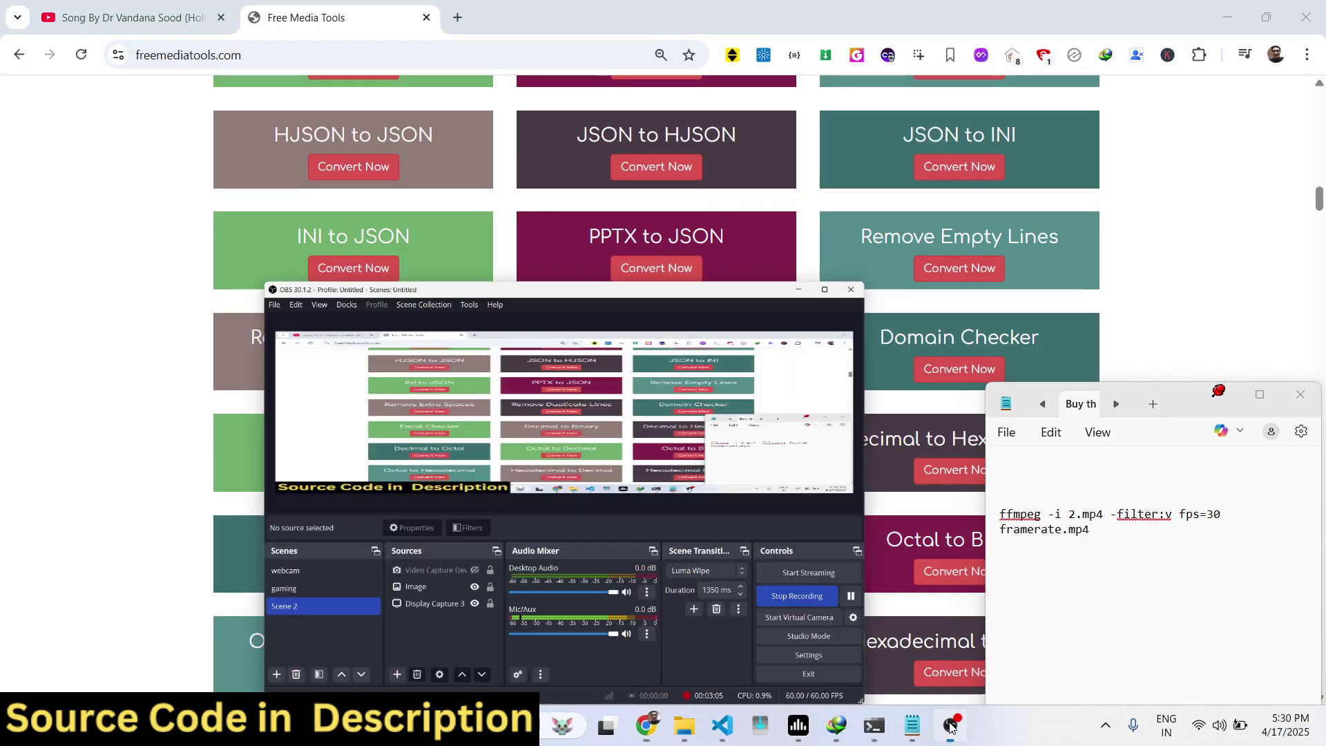